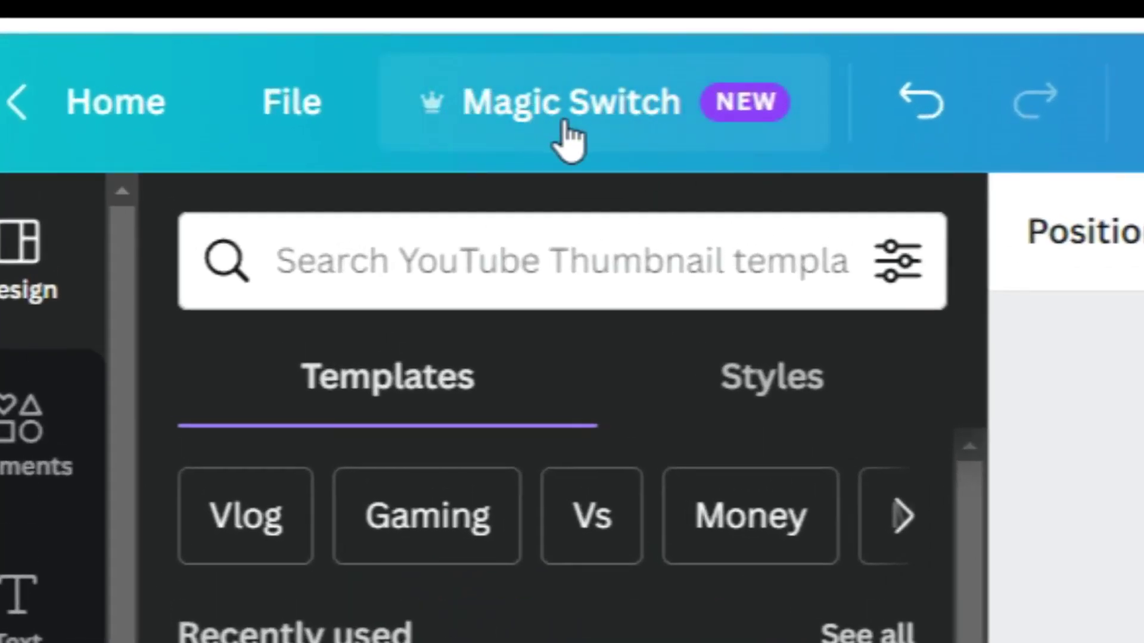
Step: In Magic Switch, choose Transform into Doc for all 25 thumbnail pages
left_click(571, 134)
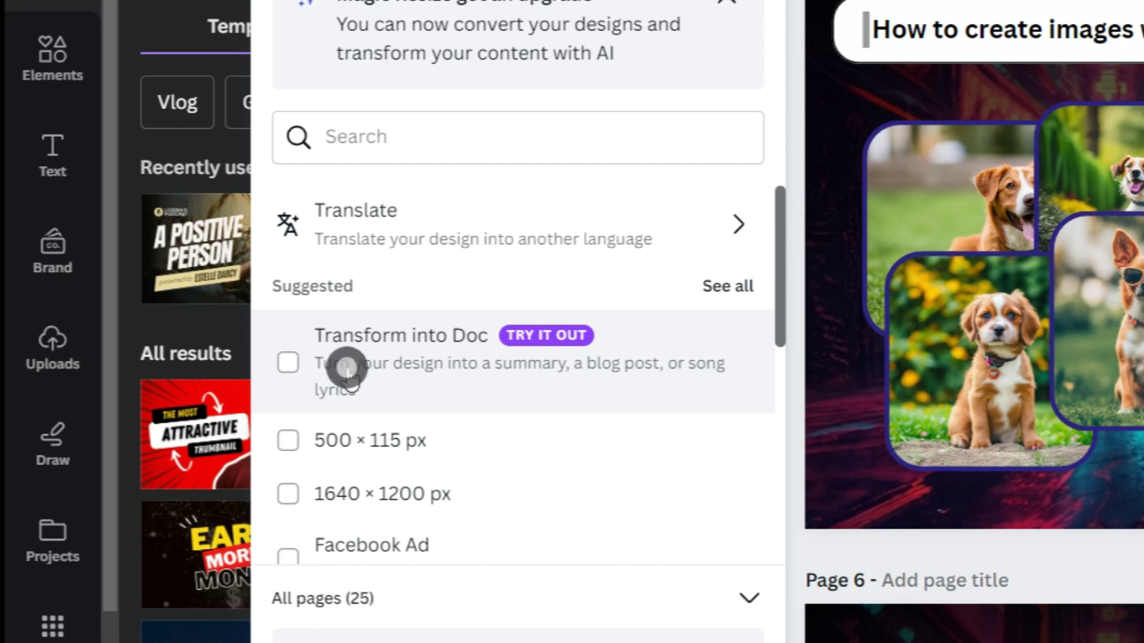
left_click(347, 367)
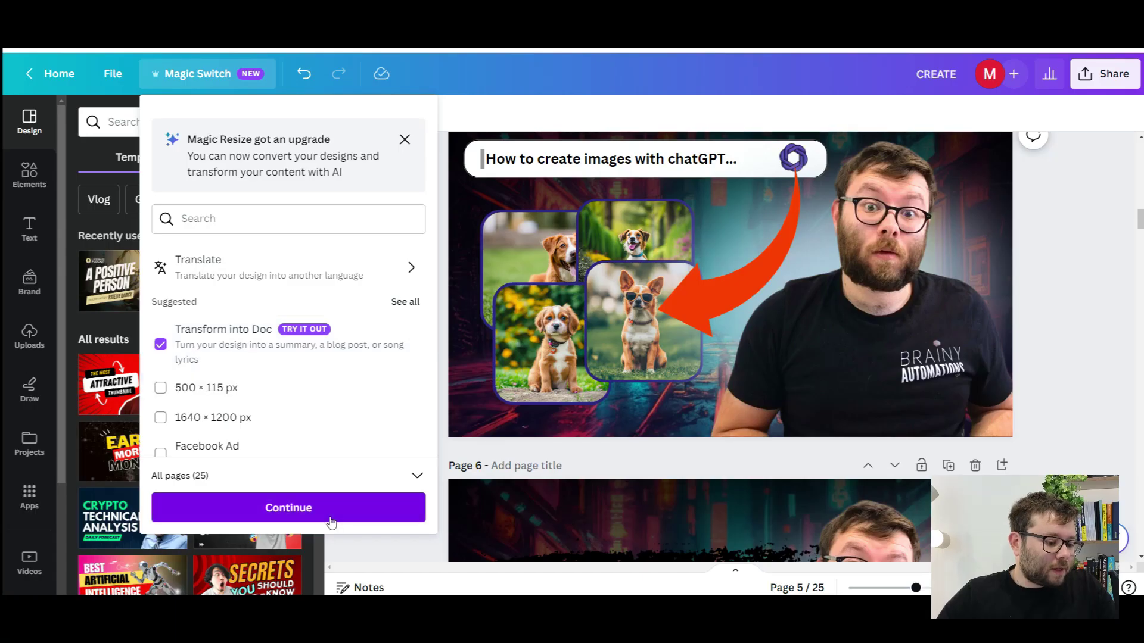
Step: Continue to the text format choices and pick Summary
left_click(331, 522)
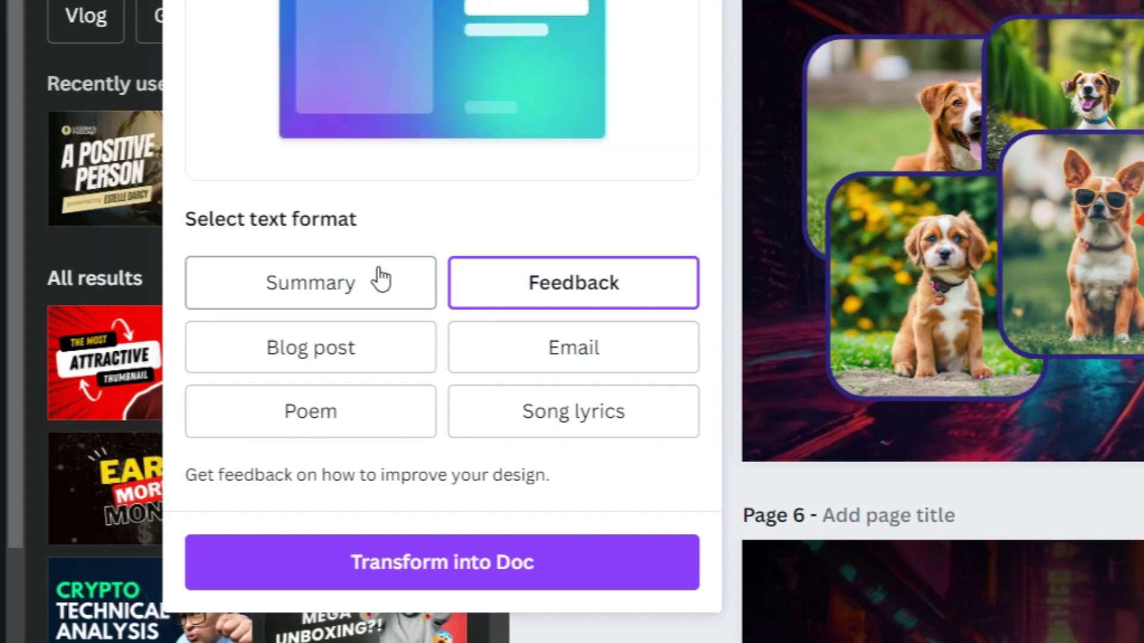
left_click(379, 283)
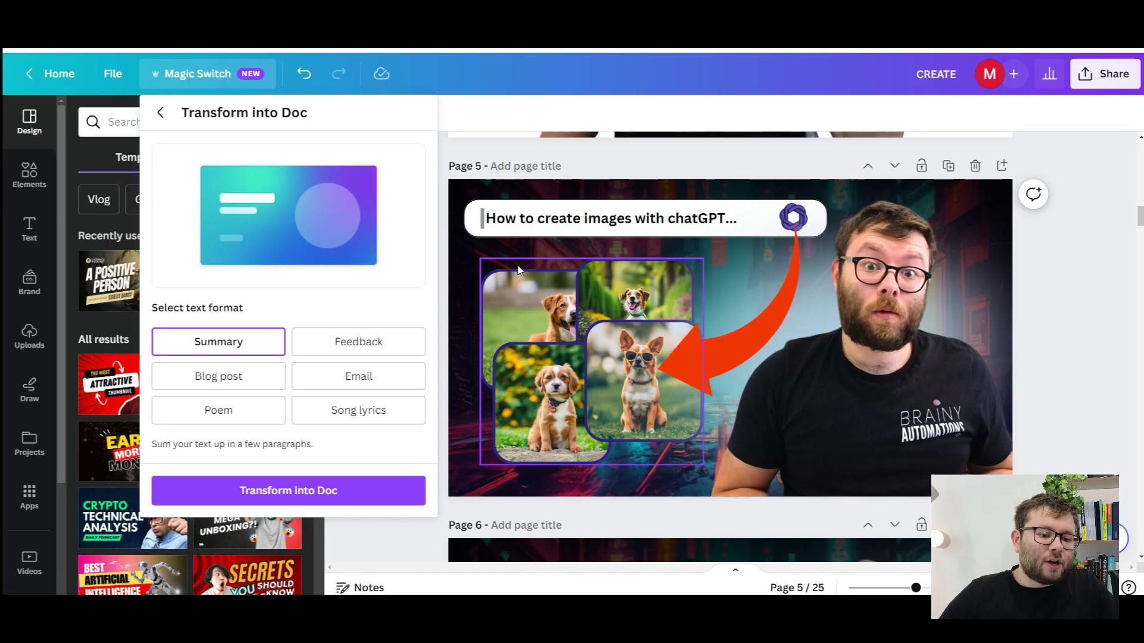
scroll(514, 267, "down", 1)
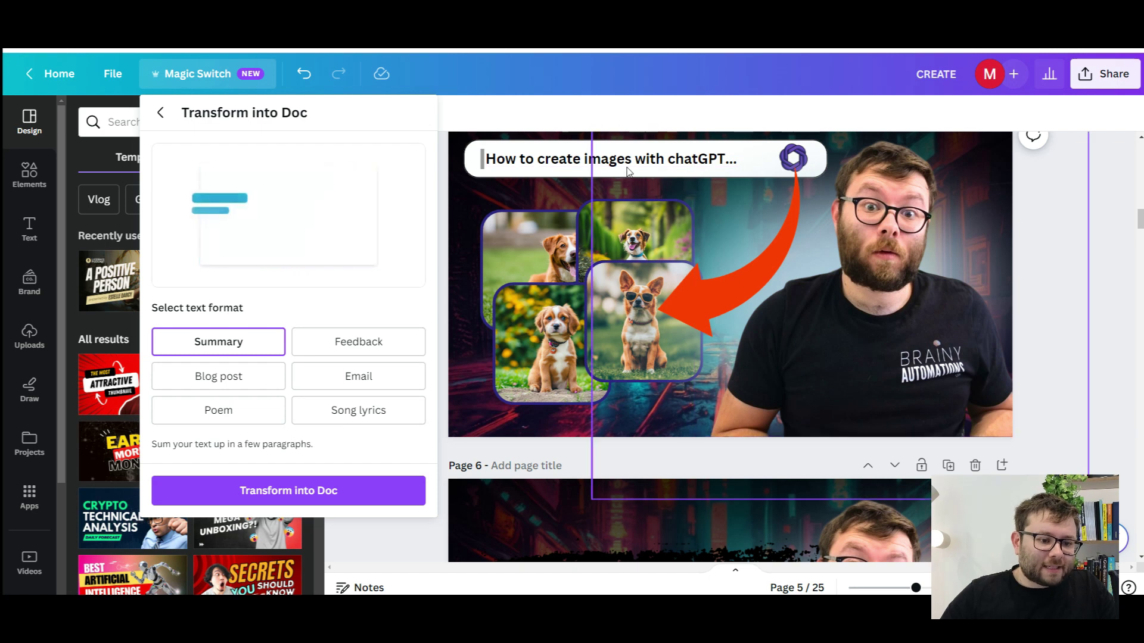
scroll(659, 255, "down", 5)
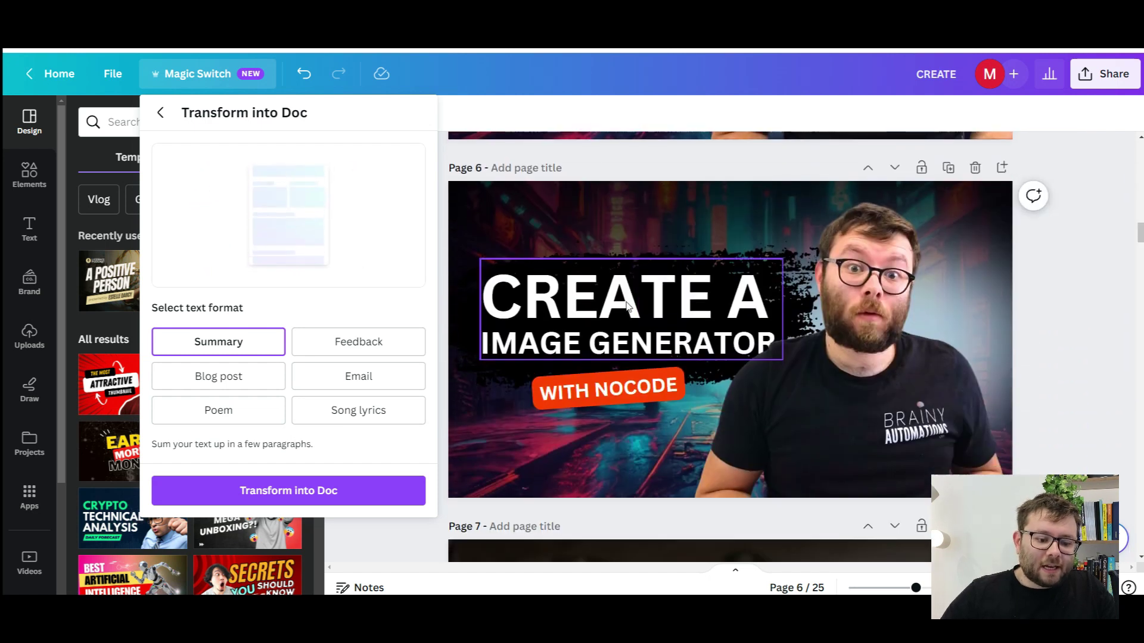
scroll(669, 304, "down", 4)
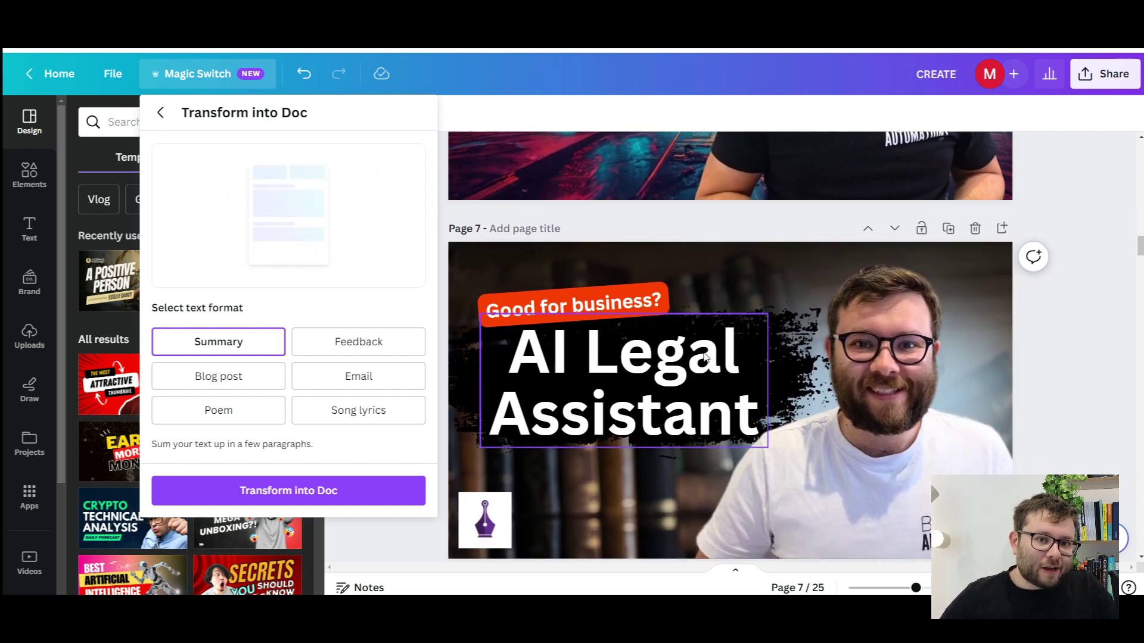
Step: Generate the 'Summary of YouTube Thumbnail' doc and open it
left_click(312, 498)
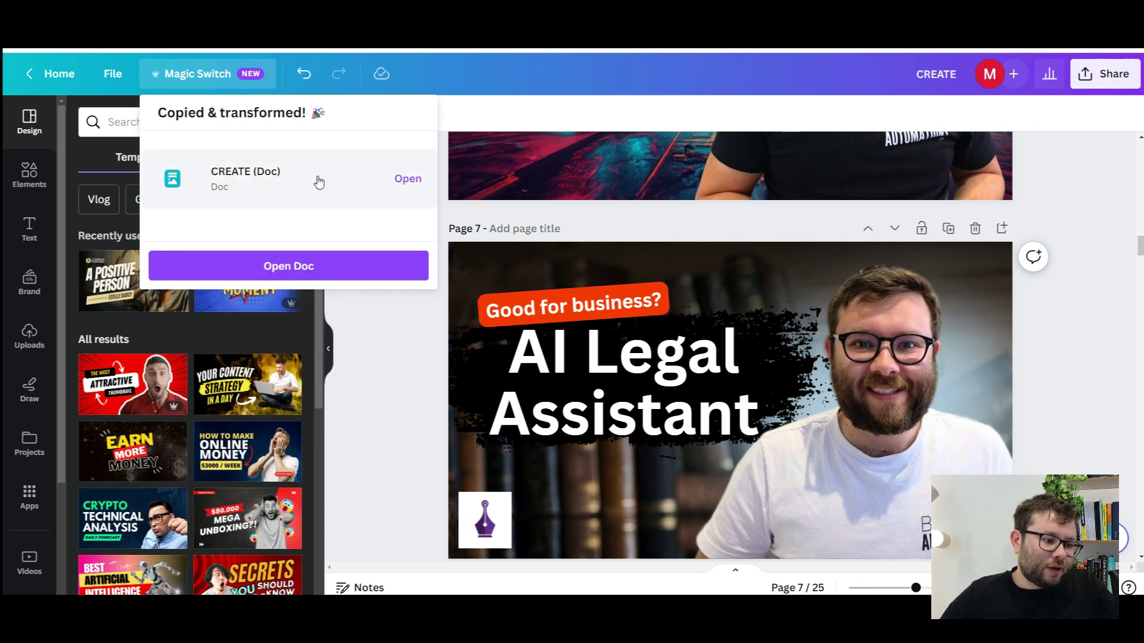
left_click(325, 196)
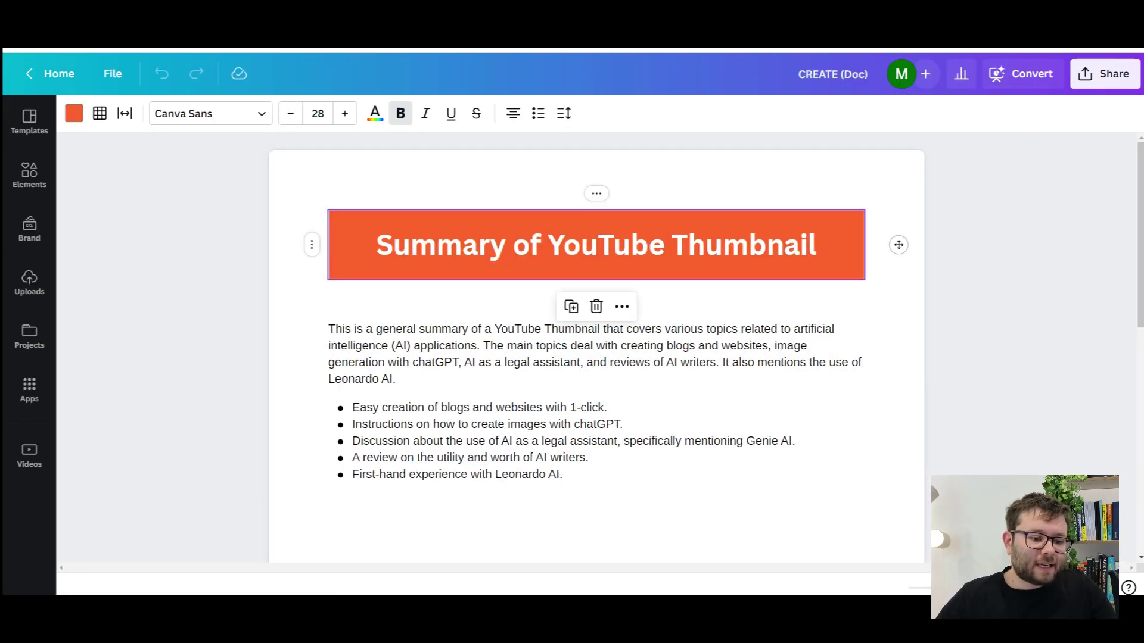
scroll(931, 482, "down", 2)
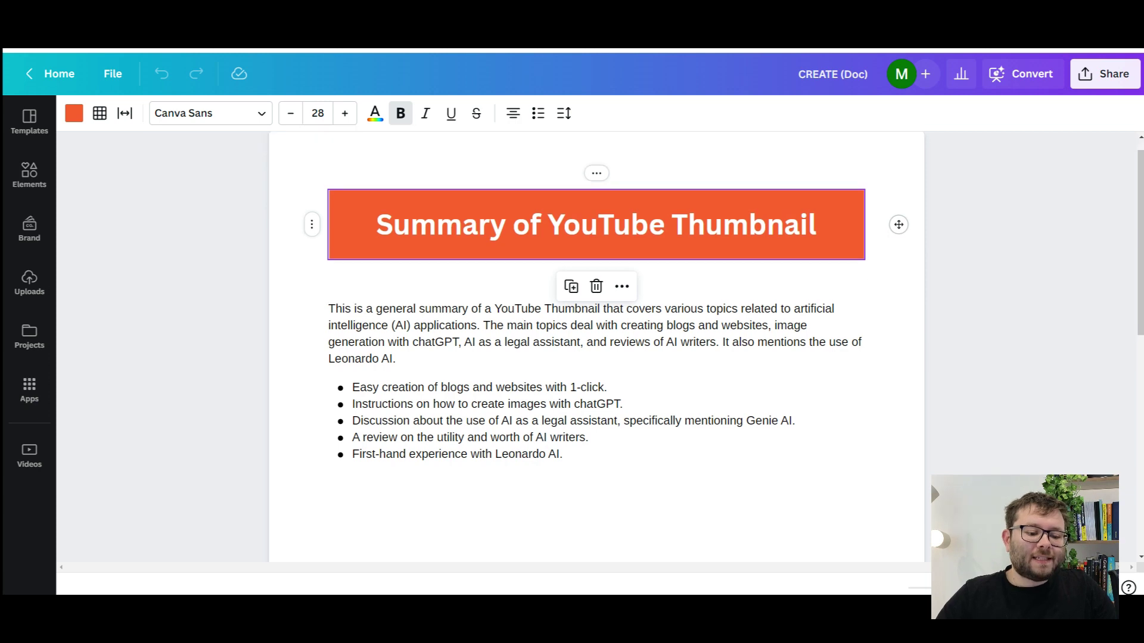
scroll(930, 482, "up", 2)
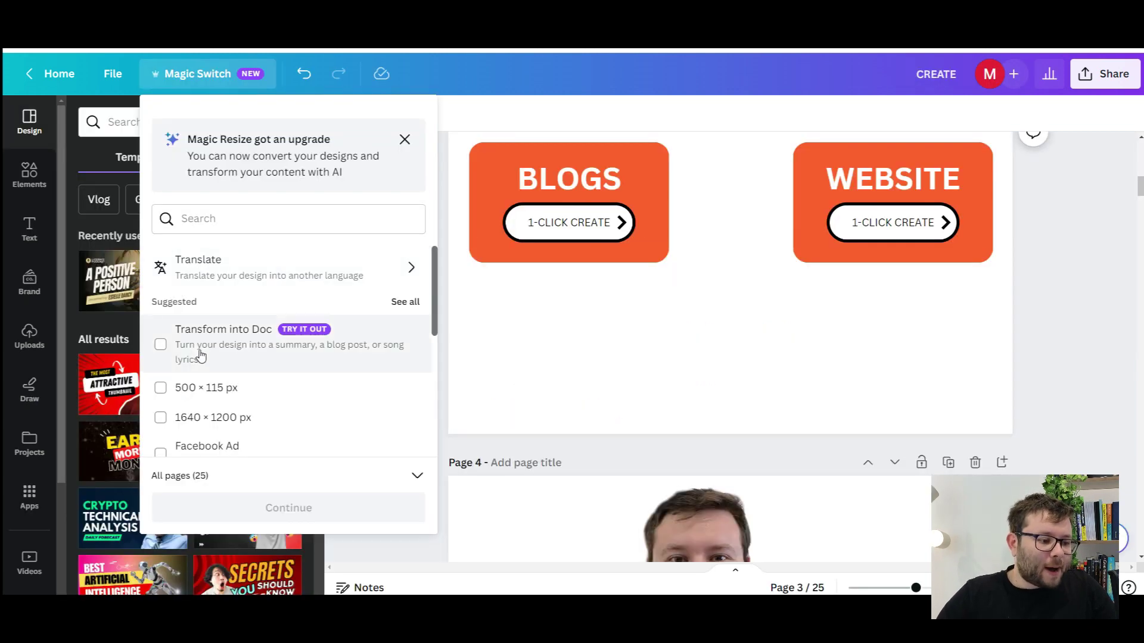
Step: Generate a Blog post doc from the deck, open it, and select its opening heading and paragraph
left_click(198, 351)
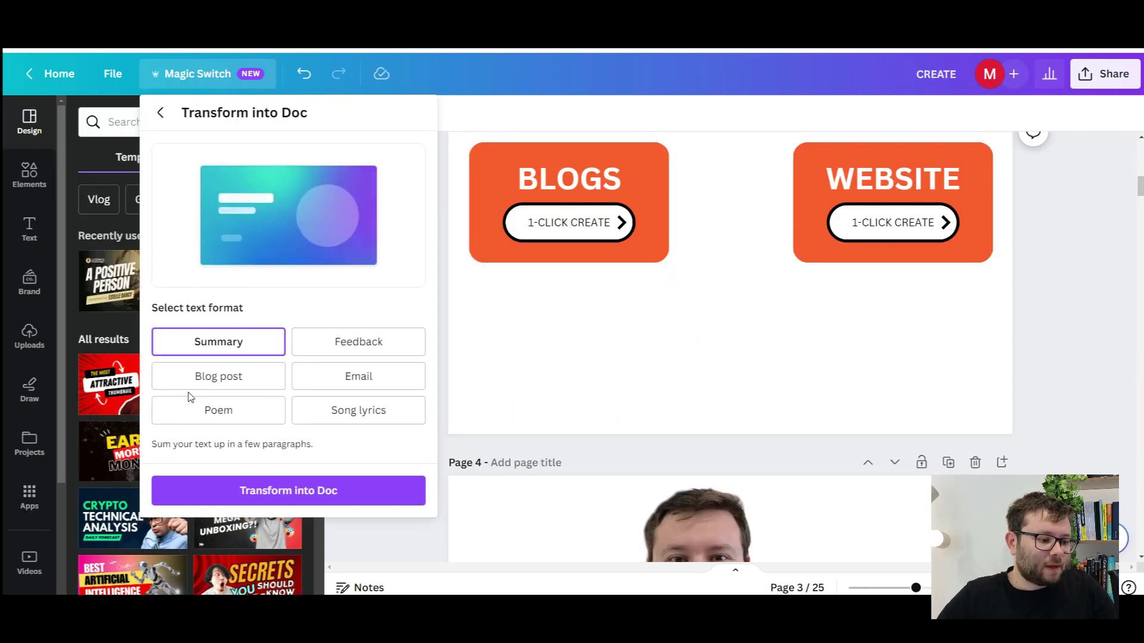
left_click(208, 380)
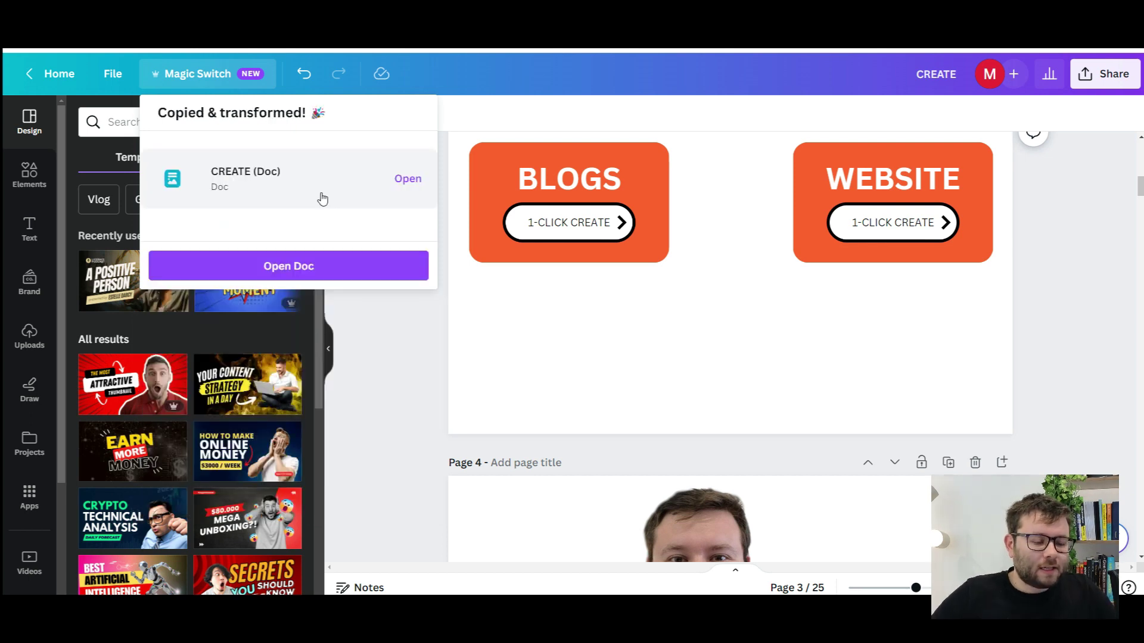
left_click(323, 196)
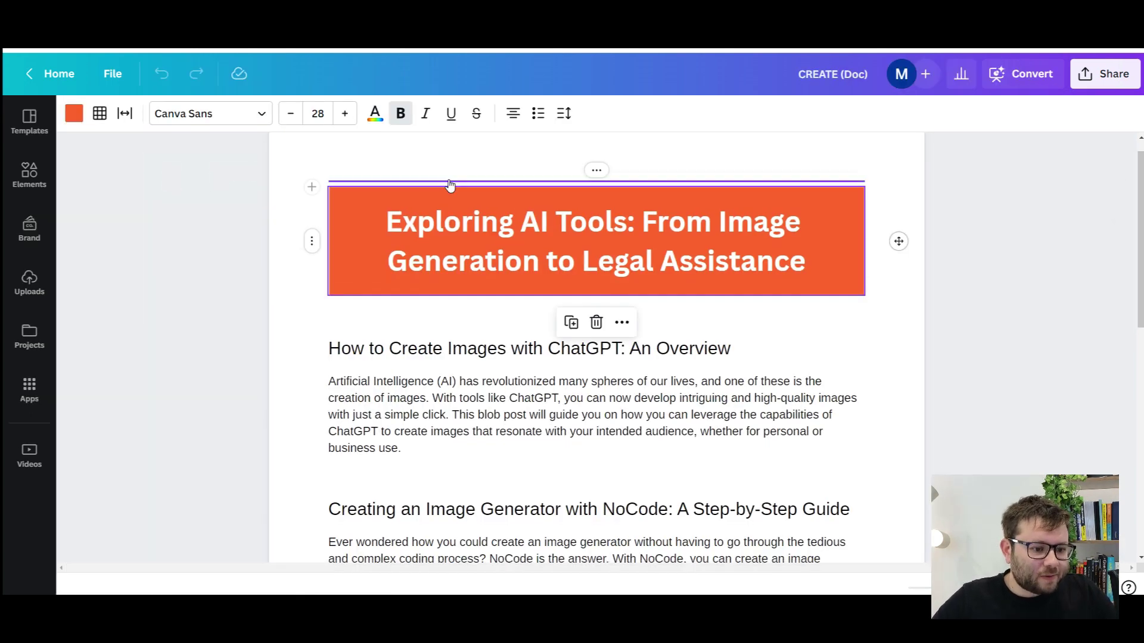
scroll(769, 241, "down", 3)
scroll(769, 241, "up", 2)
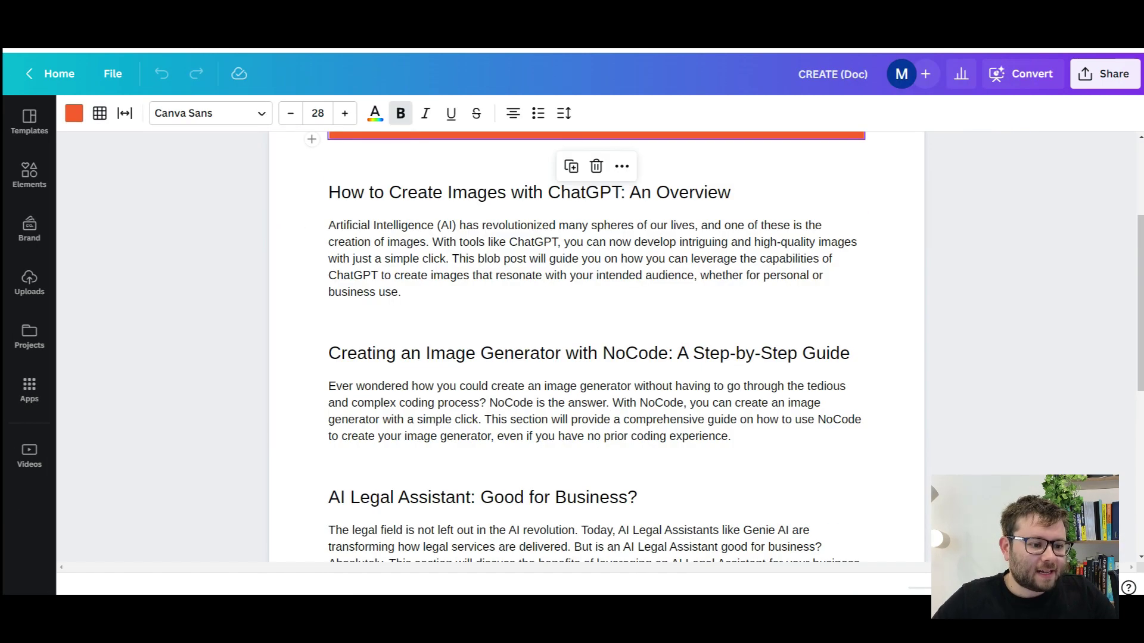
left_click_drag(365, 192, 621, 225)
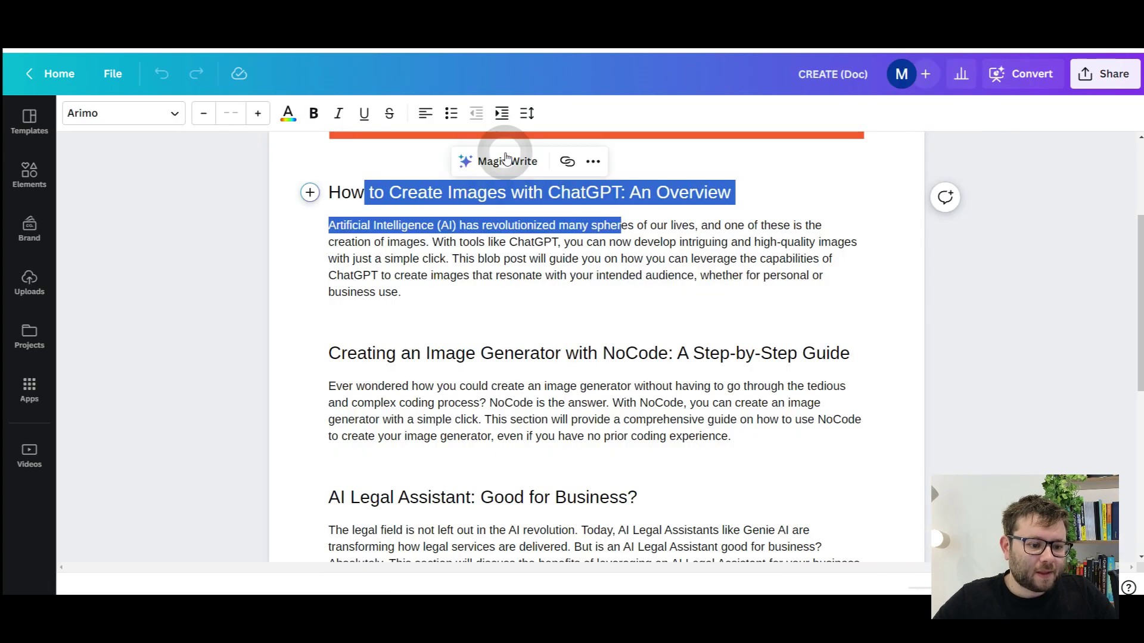
scroll(596, 349, "down", 2)
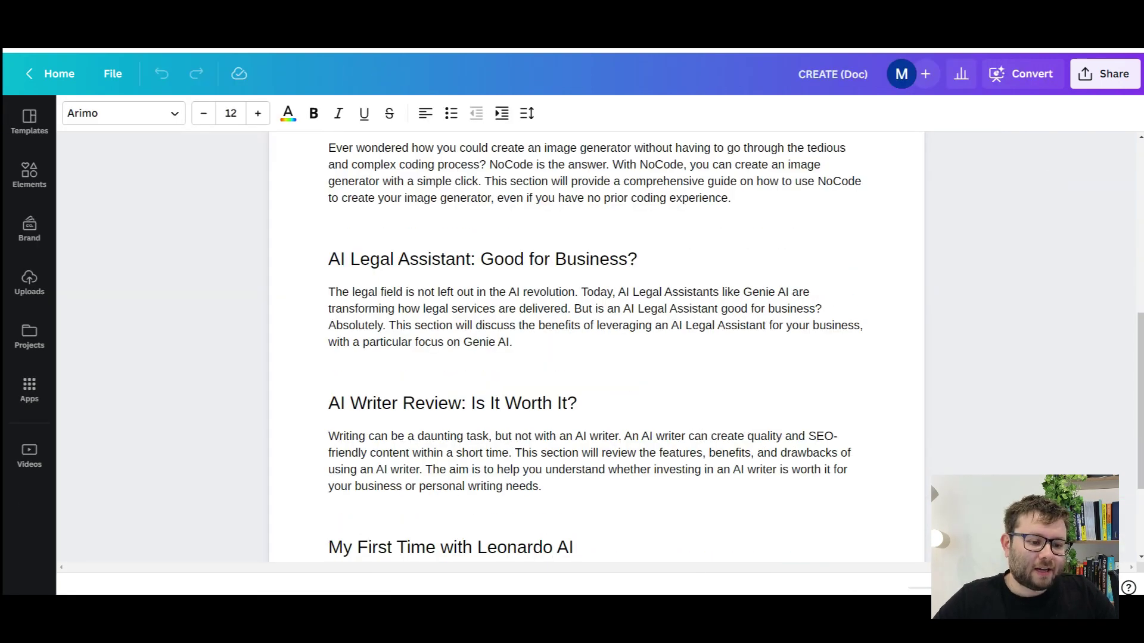
scroll(597, 349, "down", 3)
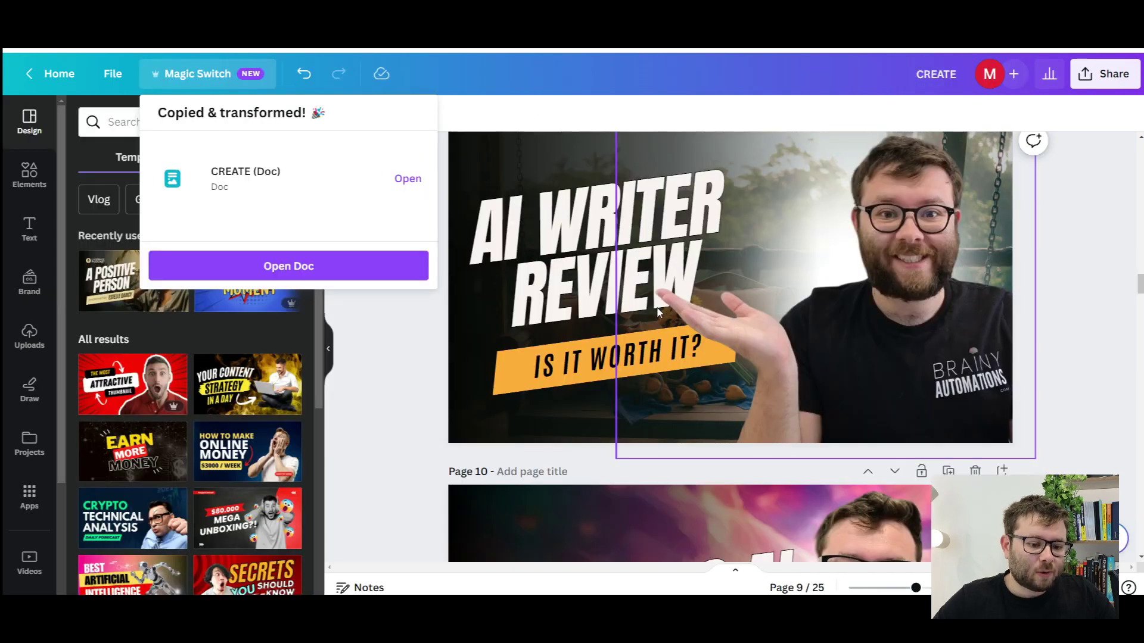
scroll(658, 311, "down", 3)
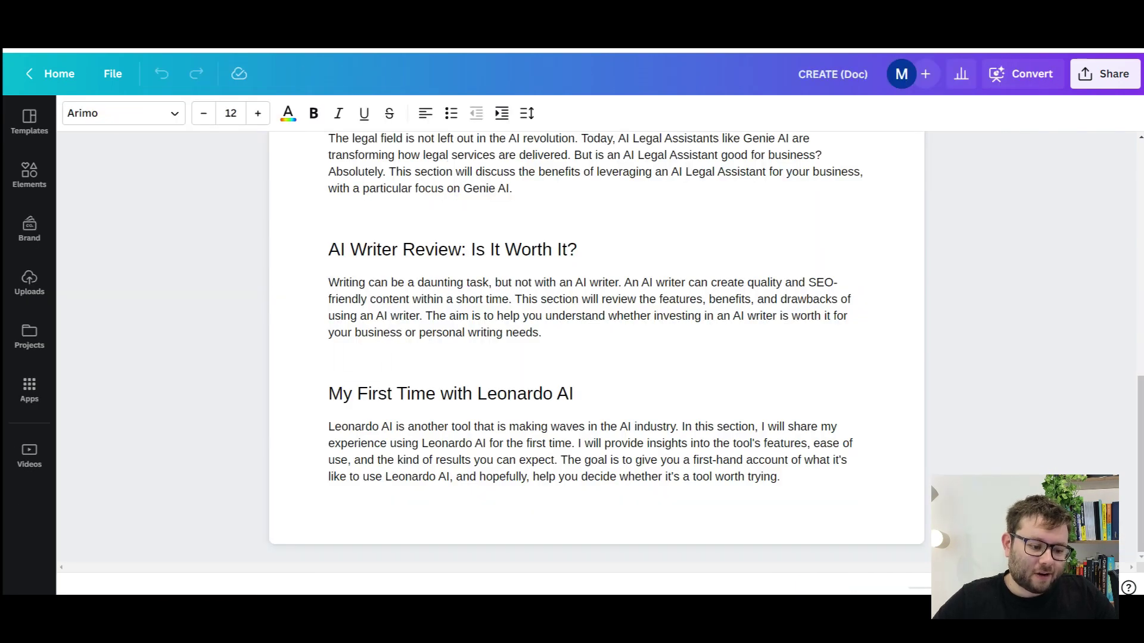
scroll(598, 358, "up", 6)
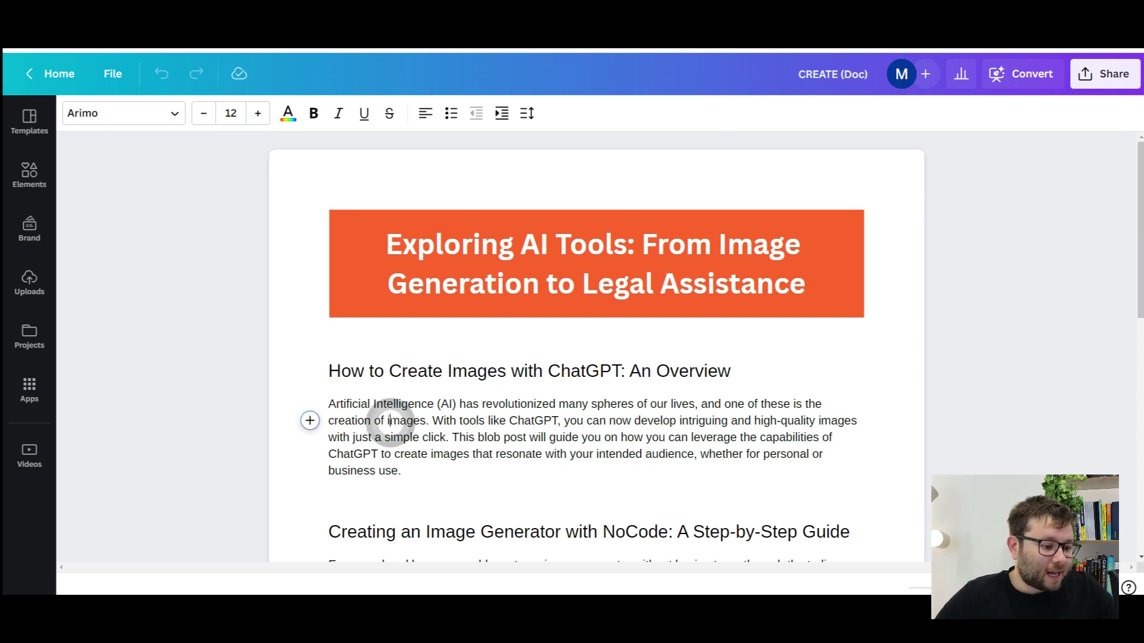
Step: Insert and save the blue 'A very warm welcome' design after the intro paragraph
left_click(309, 471)
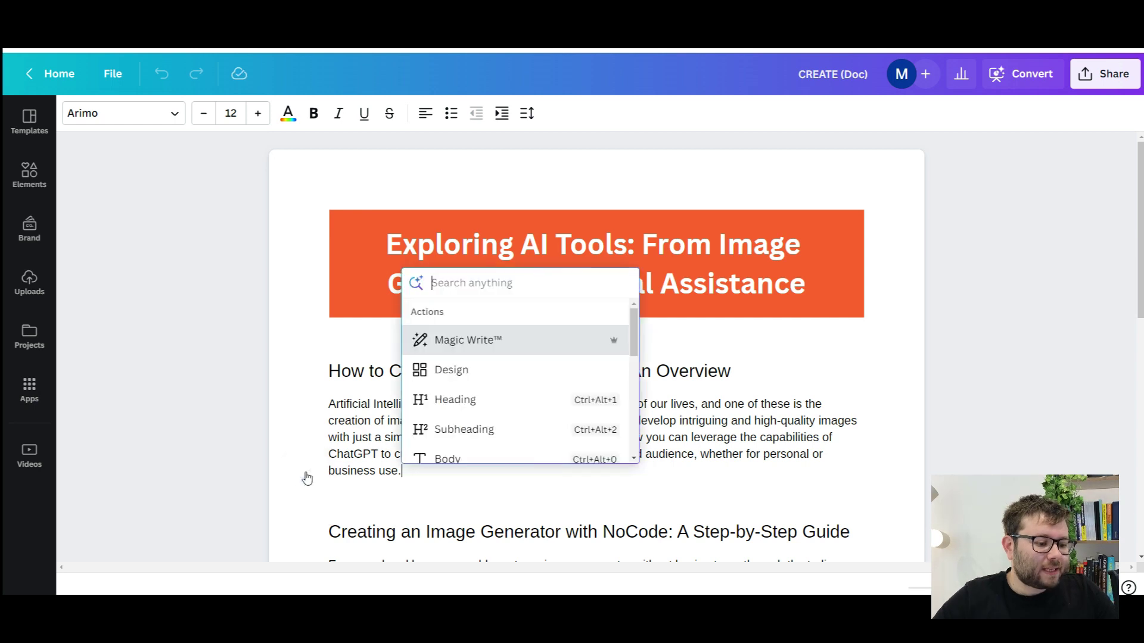
scroll(480, 393, "down", 2)
scroll(479, 403, "down", 2)
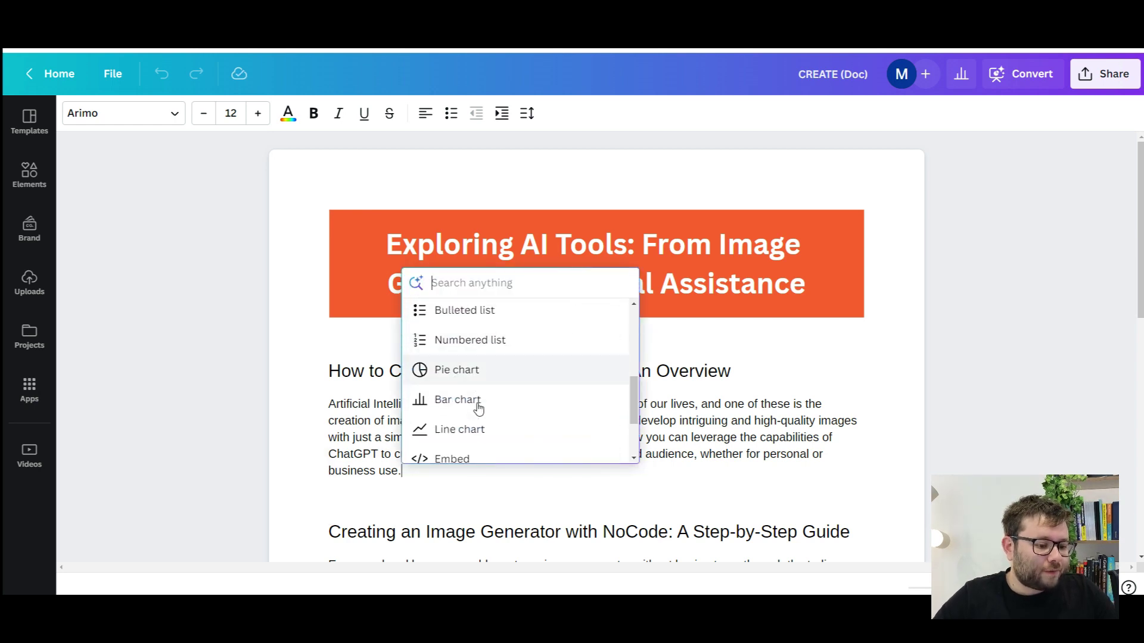
scroll(479, 406, "down", 2)
scroll(478, 414, "up", 2)
scroll(479, 425, "up", 3)
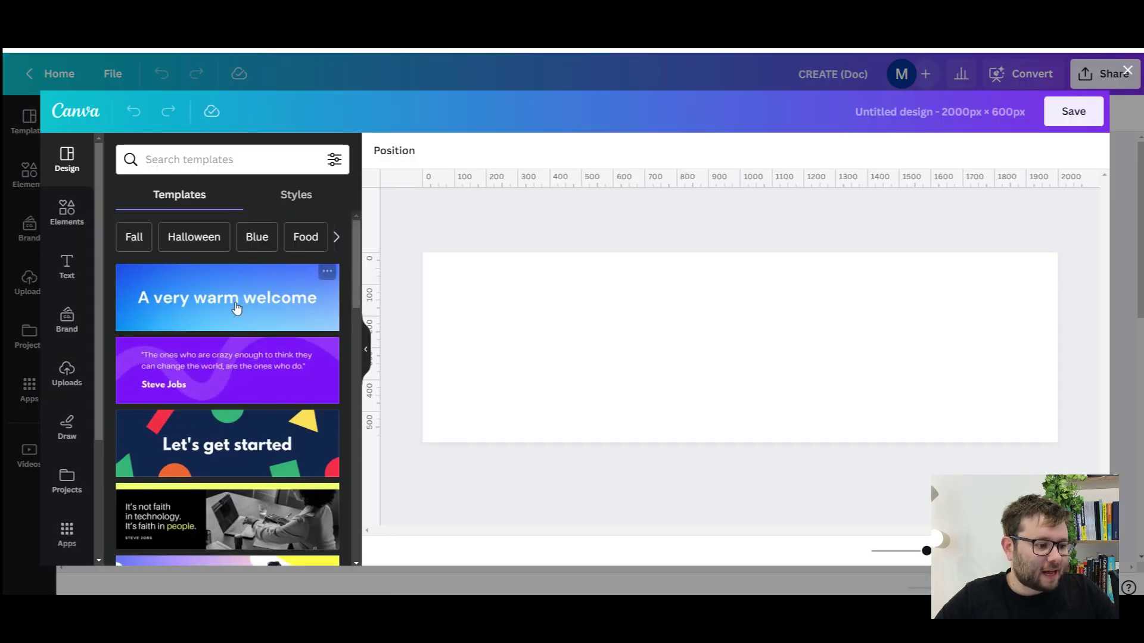
left_click(261, 326)
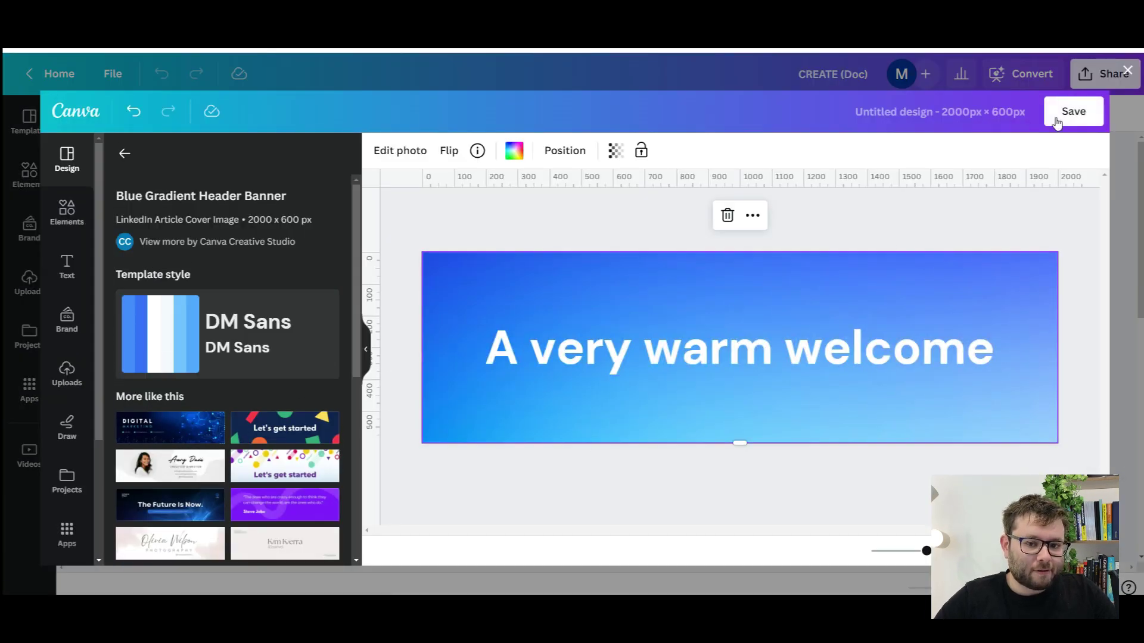
left_click(1072, 111)
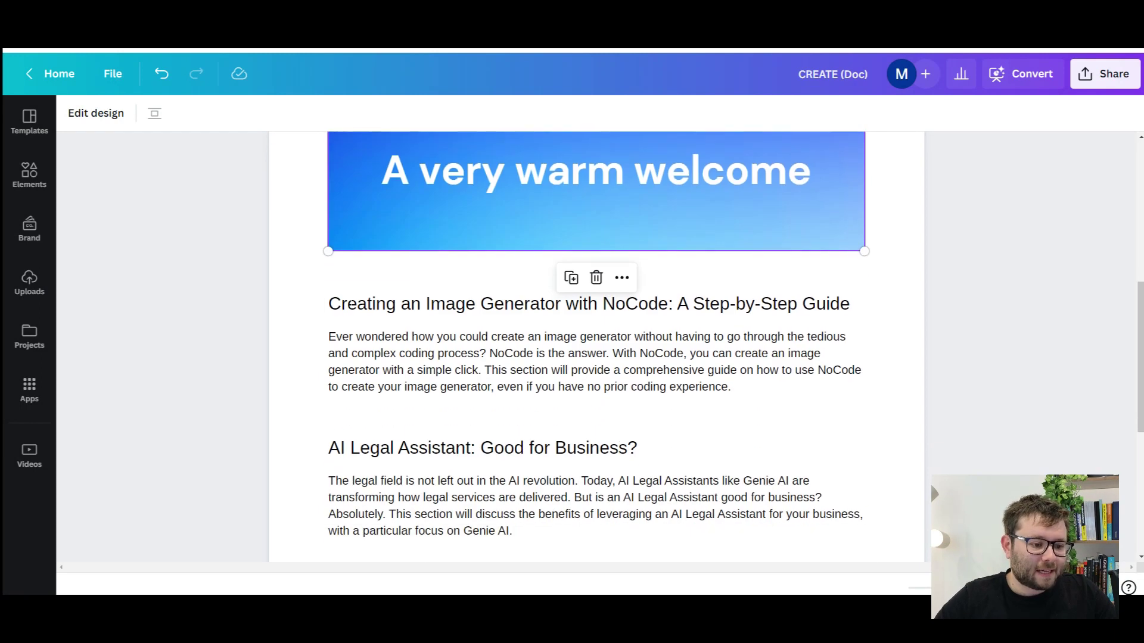
Step: Add a five-slice pie chart on the empty line under the banner
left_click(350, 273)
scroll(429, 393, "up", 1)
left_click(401, 385)
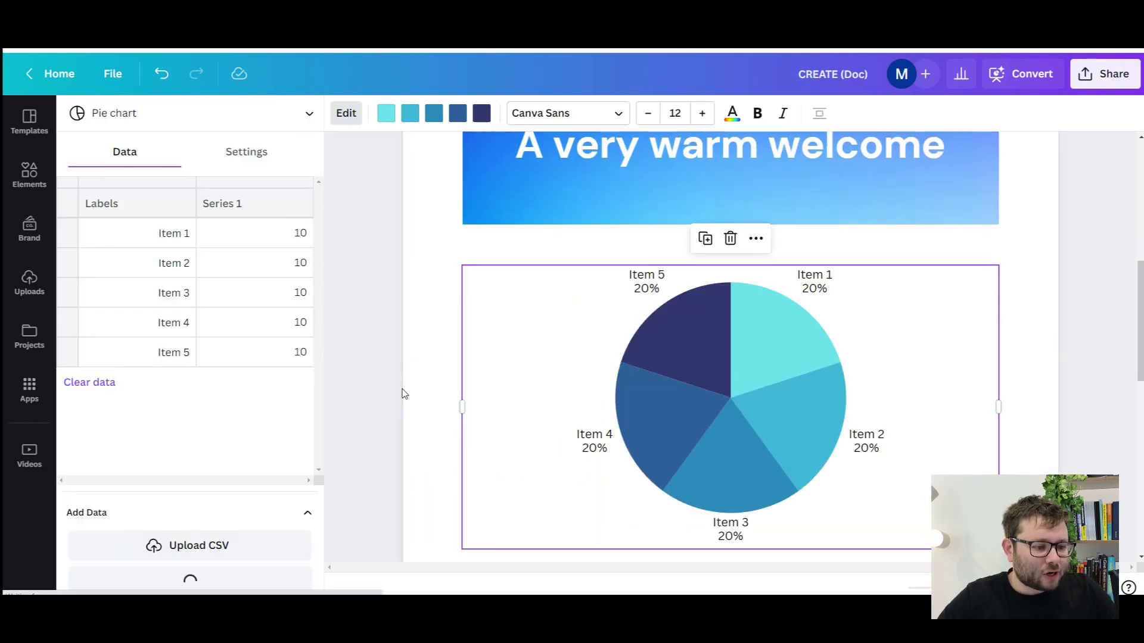
scroll(710, 433, "up", 2)
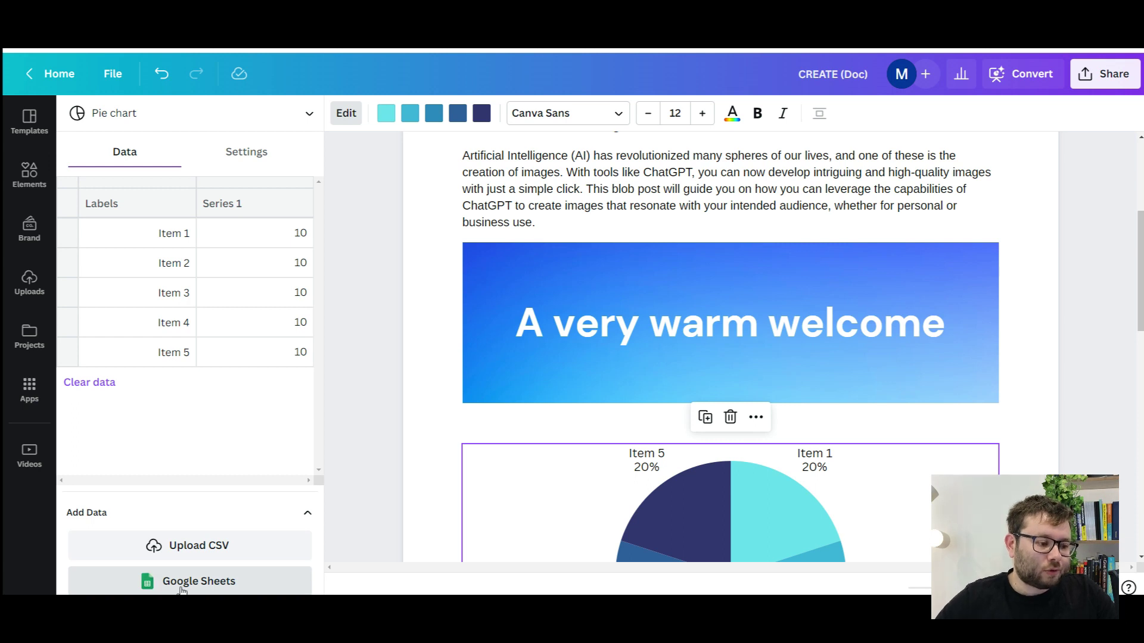
scroll(861, 340, "down", 3)
scroll(872, 342, "up", 3)
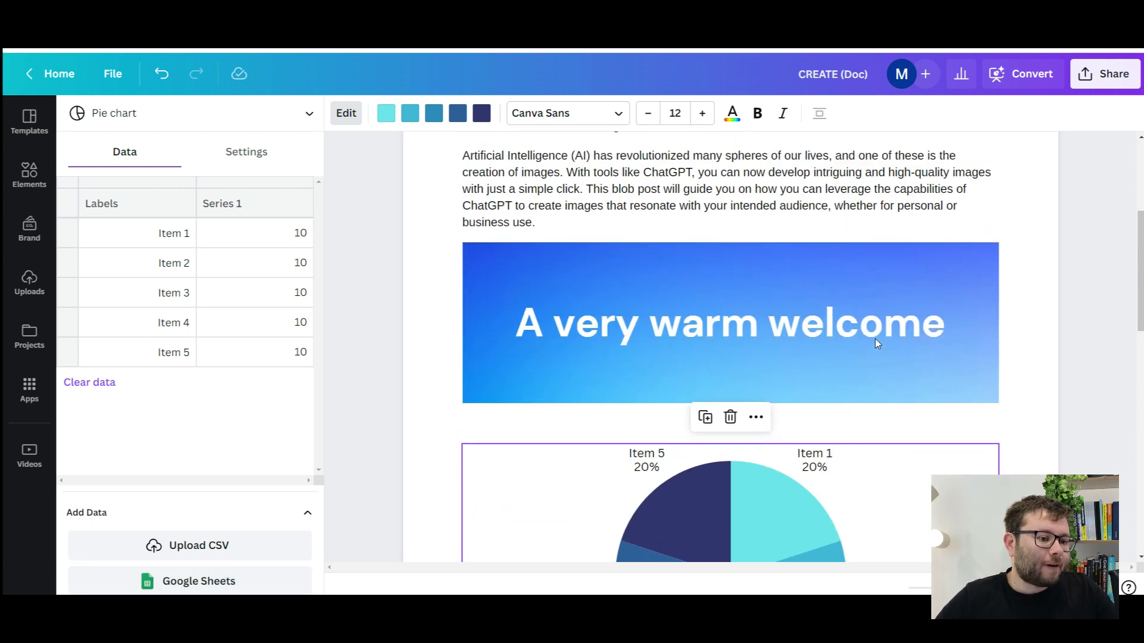
scroll(877, 344, "up", 3)
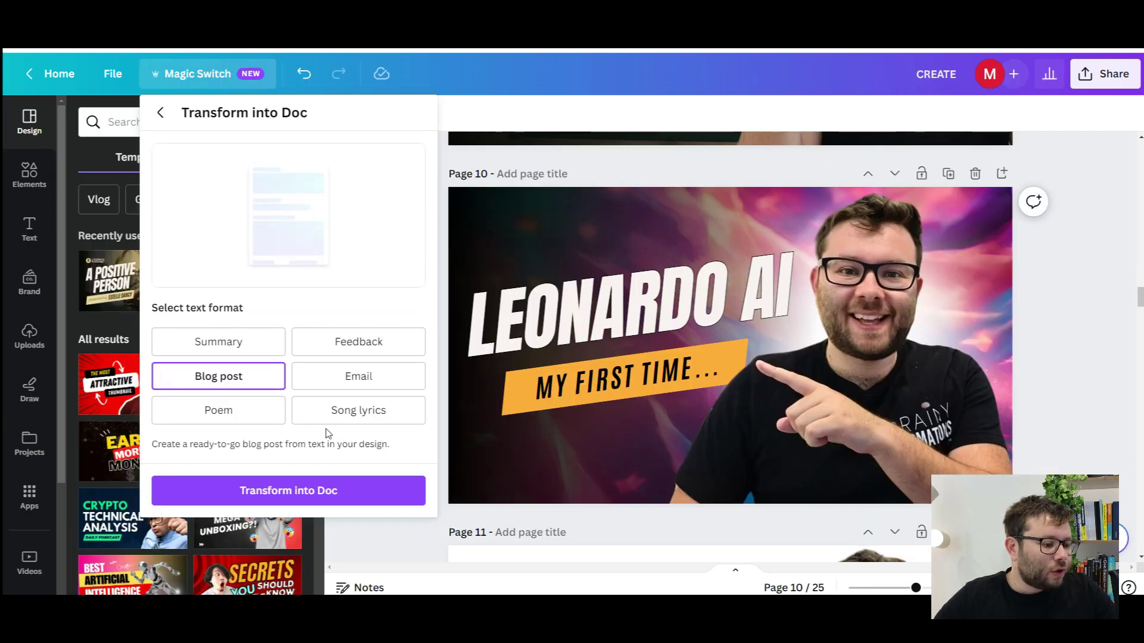
Step: Generate an Email doc from the thumbnail deck and open it
left_click(335, 379)
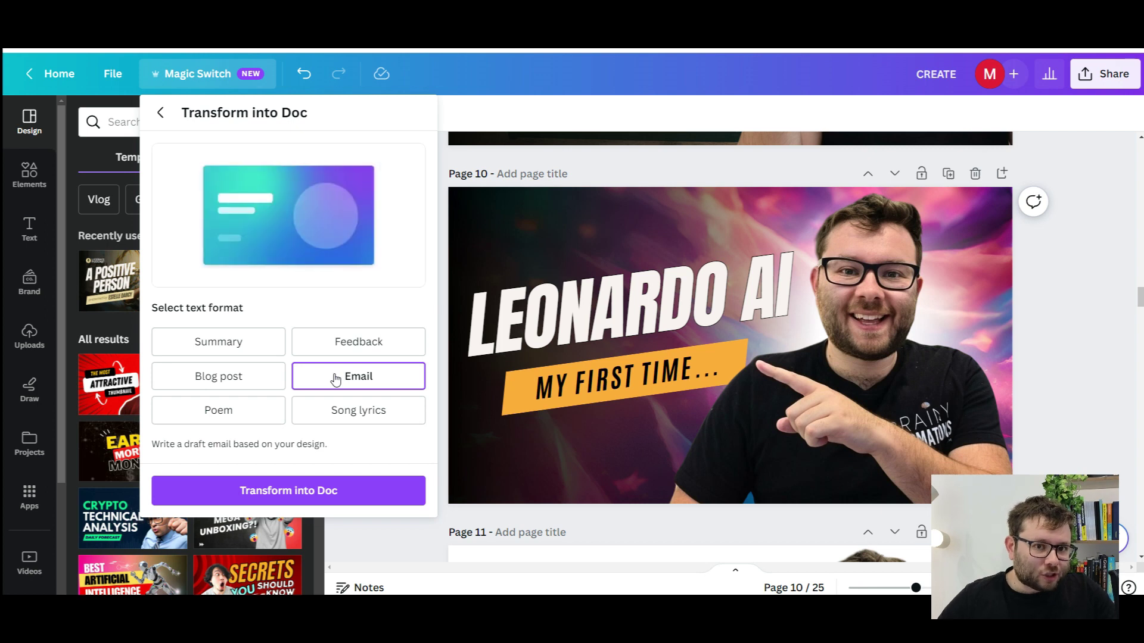
left_click(351, 489)
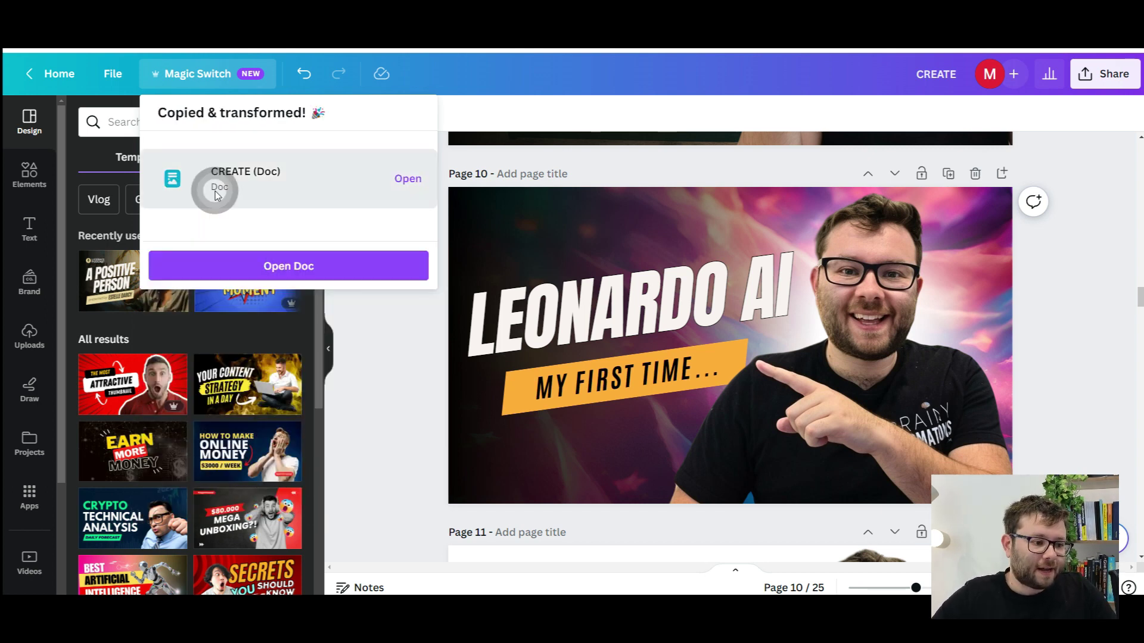
left_click(215, 194)
Step: Select the email's opening text, click at the 'Best Regards,' sign-off, and start converting to a presentation
left_click_drag(337, 178, 529, 376)
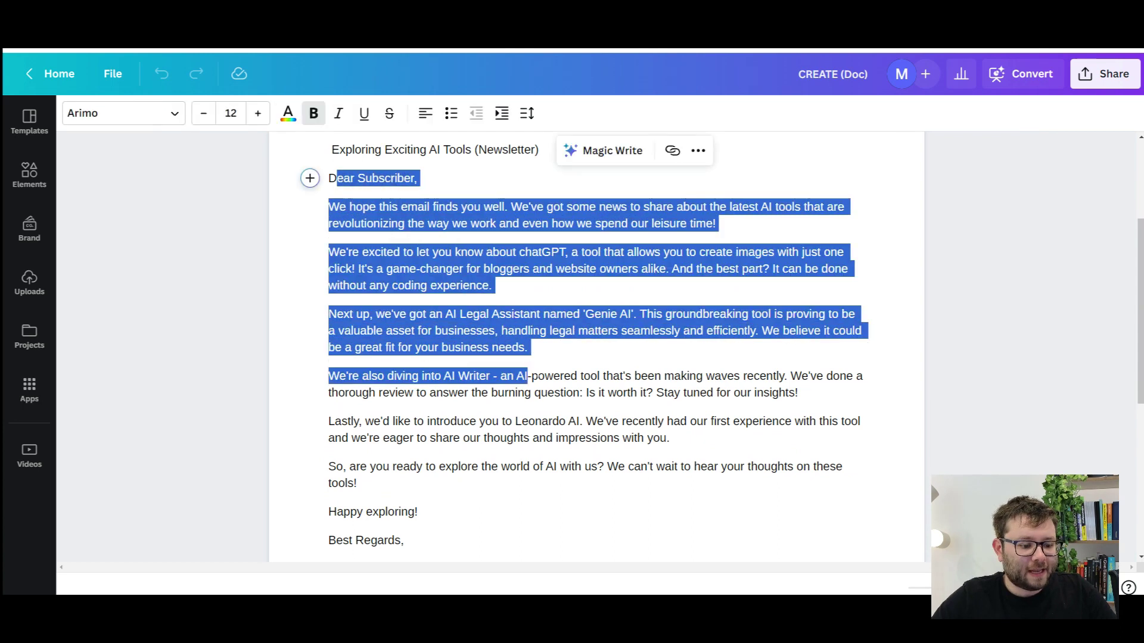
scroll(597, 358, "down", 5)
scroll(597, 357, "up", 5)
scroll(598, 357, "down", 4)
left_click(404, 361)
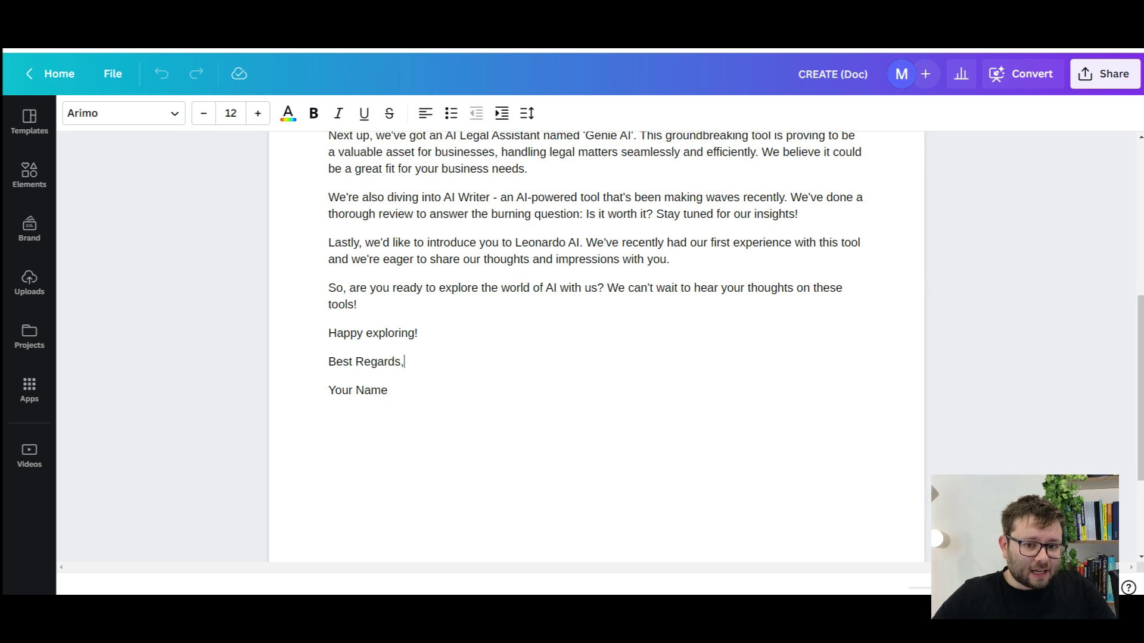
left_click(1038, 73)
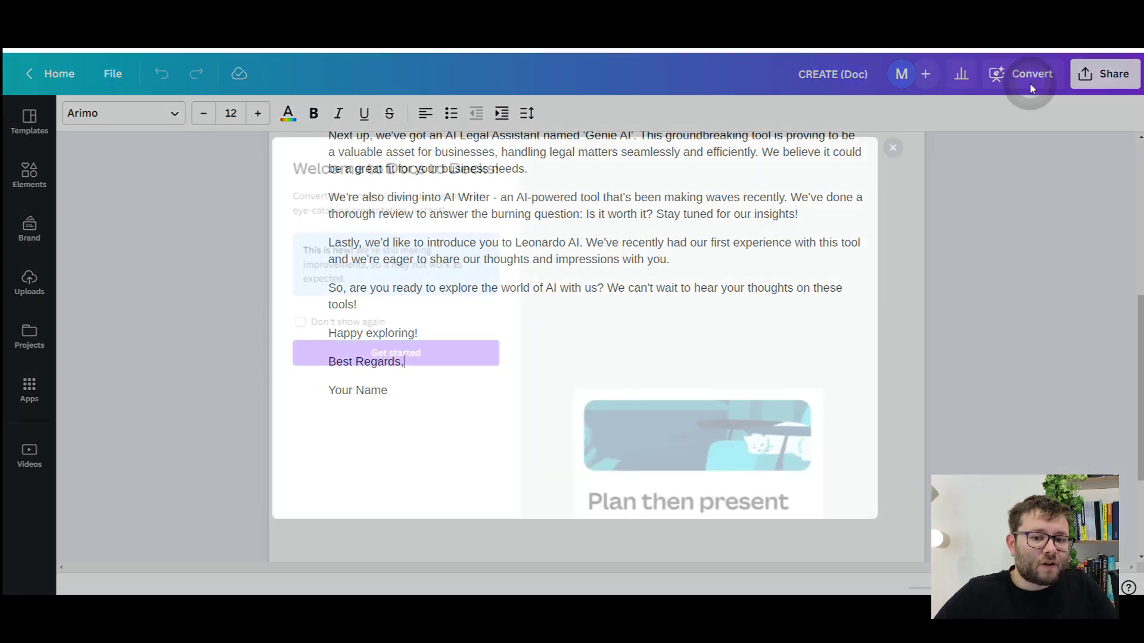